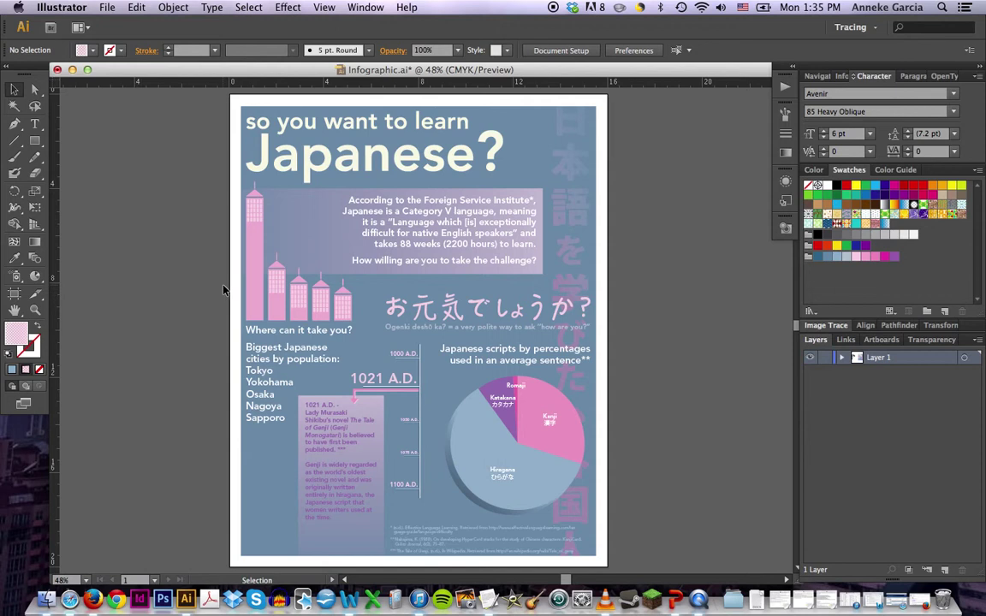
# Step: Look at the Sakura.svg source page on Wikimedia Commons in Firefox, minimize it, and return to the infographic in Illustrator
pyautogui.hscroll(2, 222, 289)
pyautogui.hscroll(2, 620, 253)
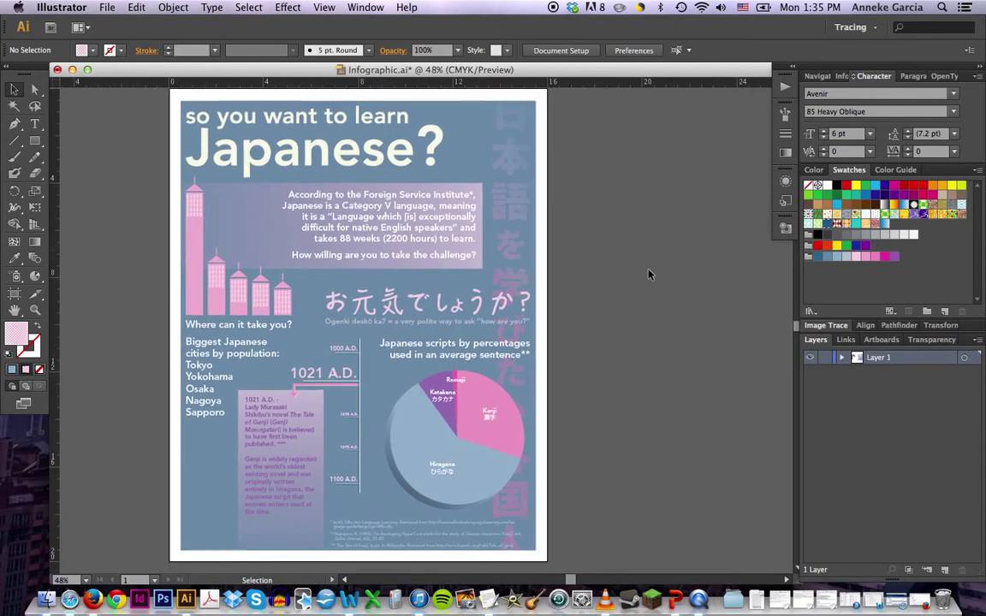
pyautogui.click(923, 607)
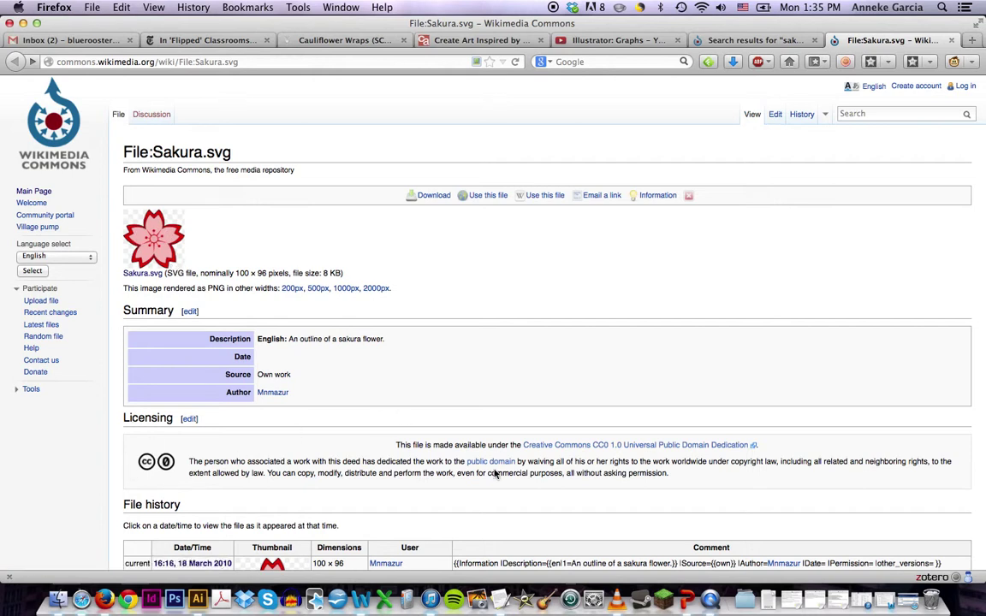
pyautogui.moveTo(3, 3)
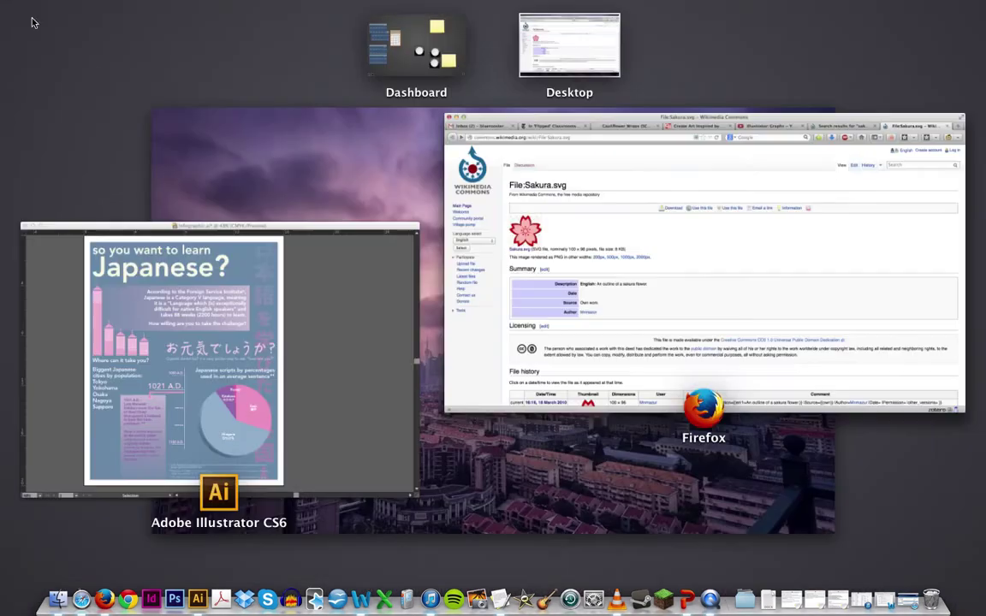
pyautogui.click(531, 161)
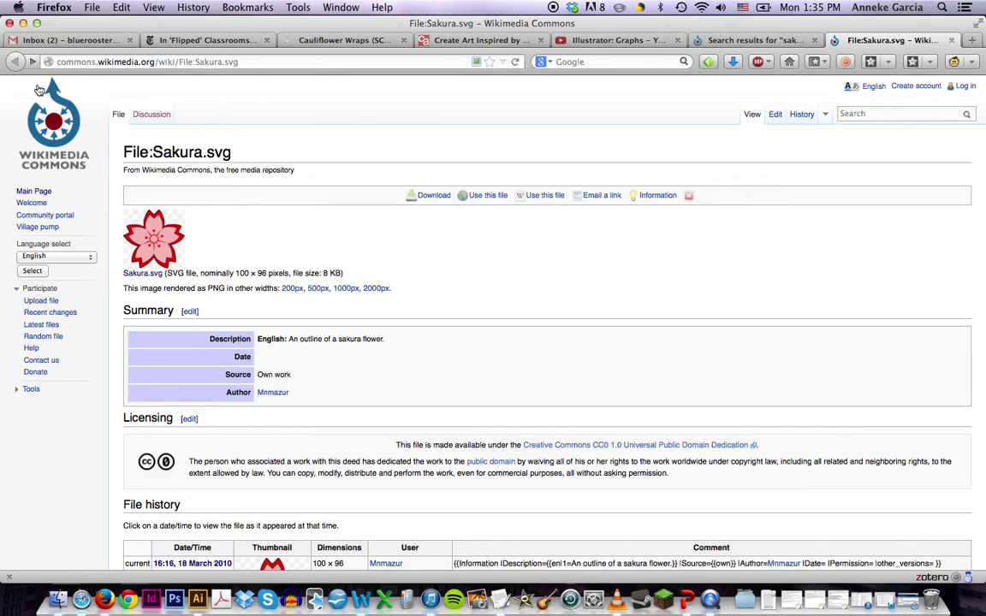
pyautogui.click(22, 23)
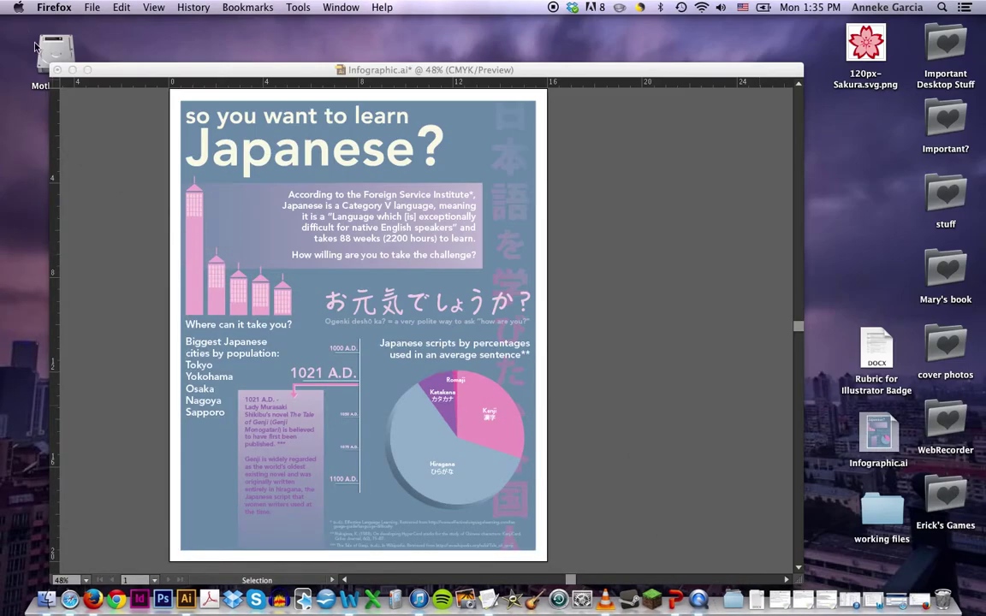
pyautogui.click(152, 142)
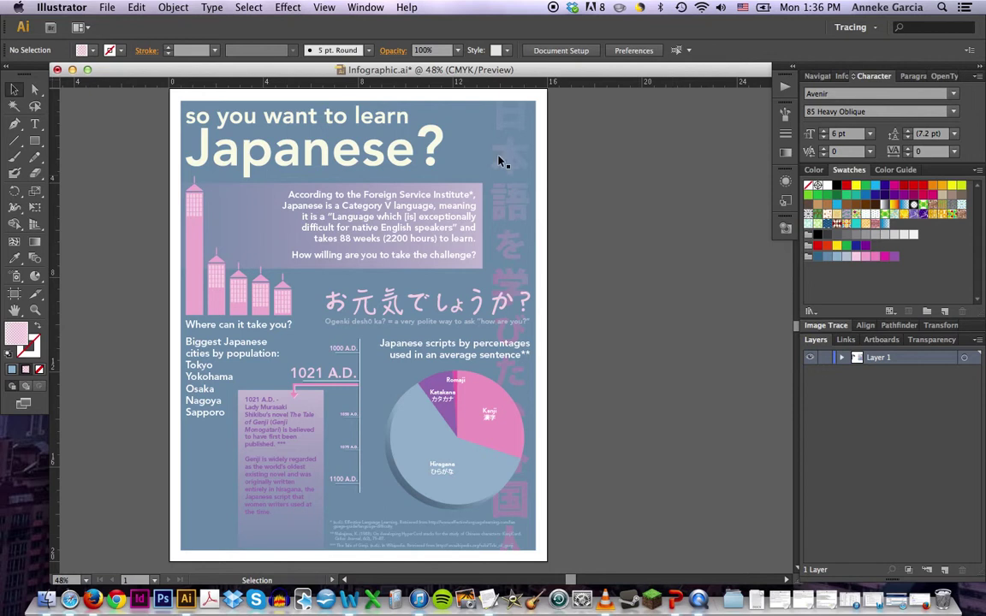
# Step: Place the image 120px-Sakura.svg.png from the Desktop into the infographic document
pyautogui.click(107, 8)
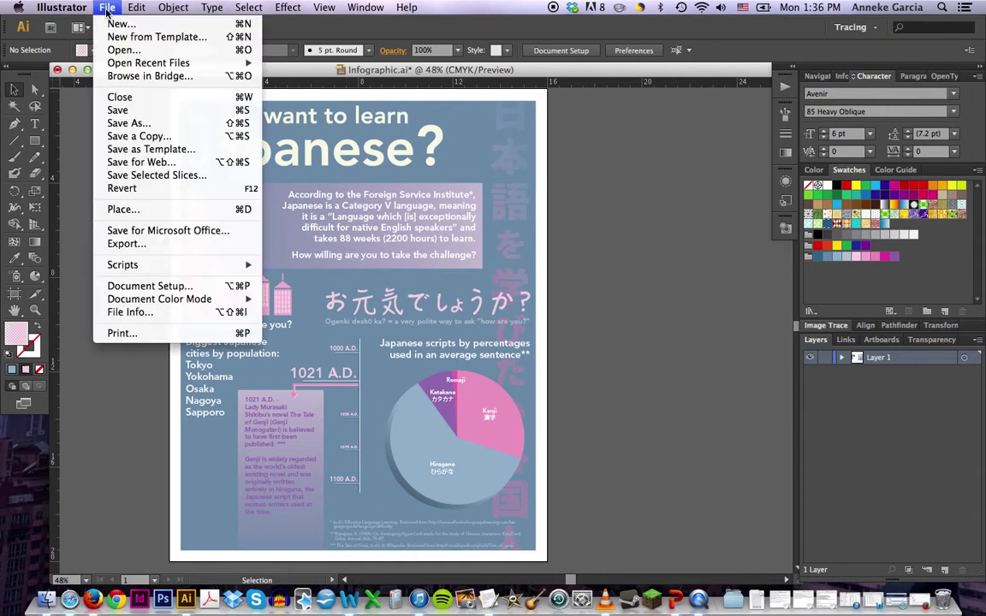
pyautogui.click(125, 209)
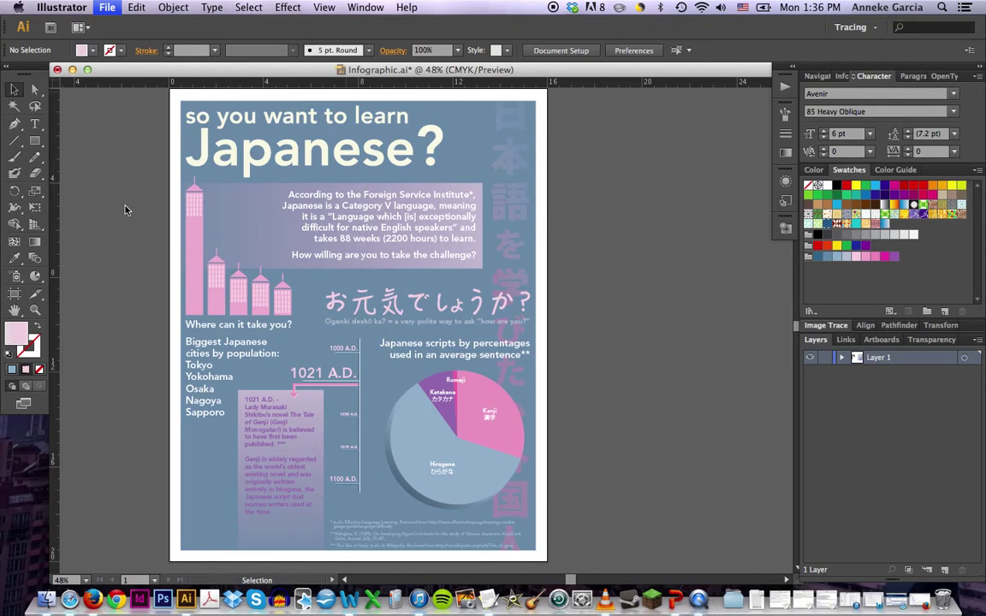
pyautogui.click(296, 163)
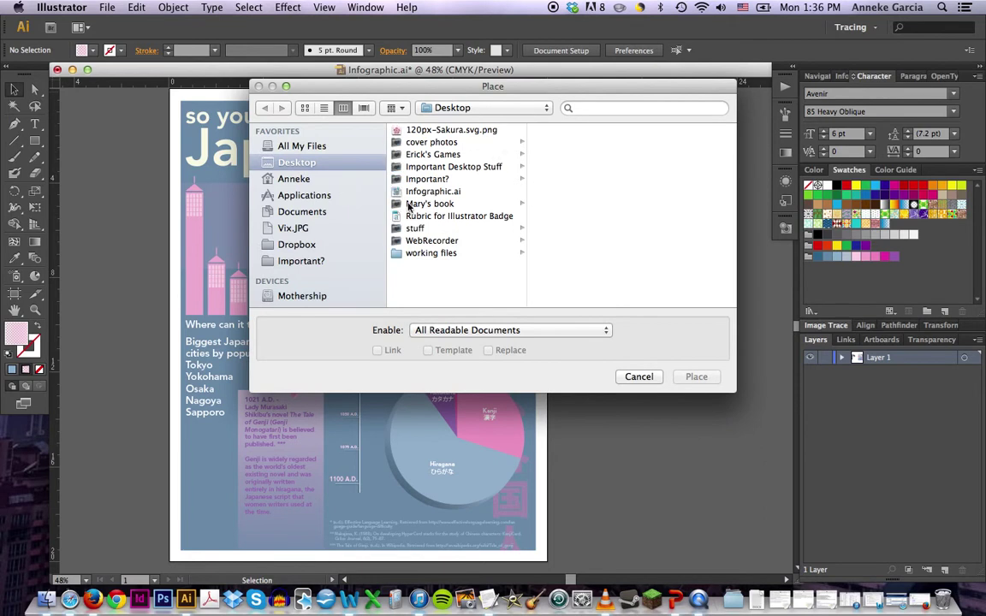
pyautogui.click(424, 131)
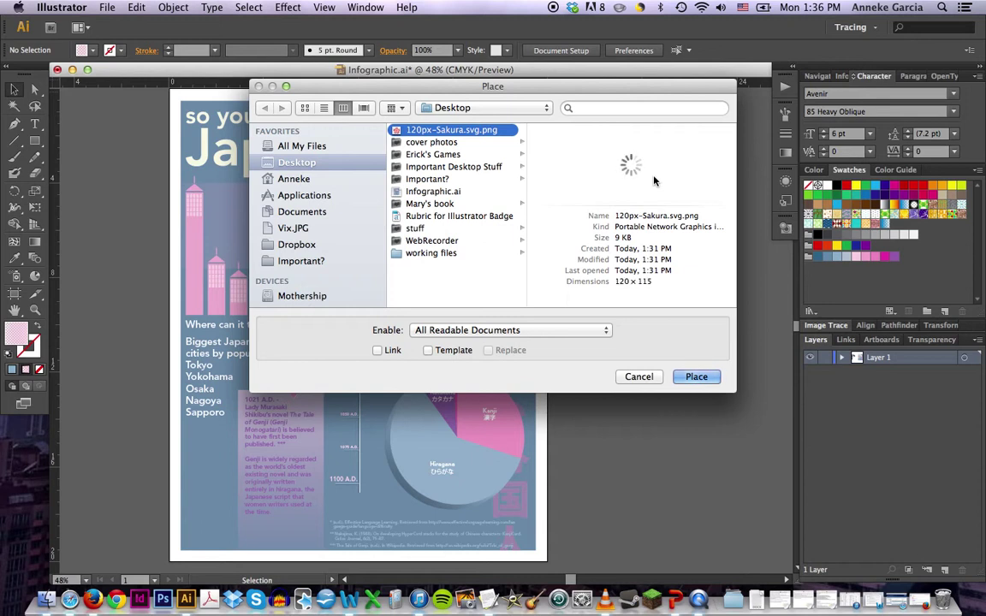
pyautogui.click(700, 377)
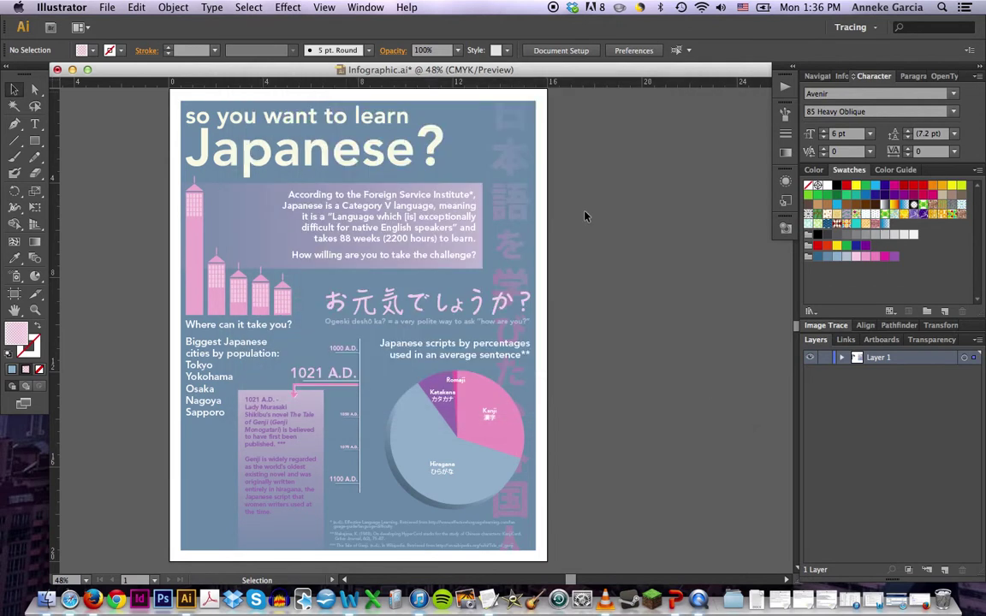
pyautogui.click(407, 314)
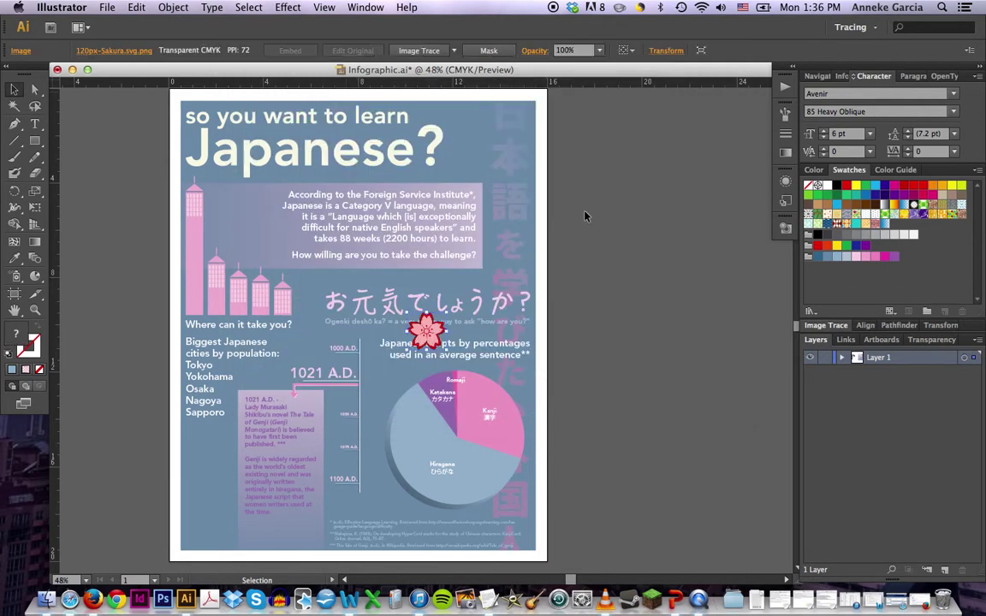
# Step: Move the sakura image onto the empty canvas right of the artboard, enlarge it to about 6.04 in wide, and deselect it
pyautogui.moveTo(424, 338); pyautogui.dragTo(727, 384)
pyautogui.moveTo(664, 361); pyautogui.dragTo(631, 266)
pyautogui.click(660, 147)
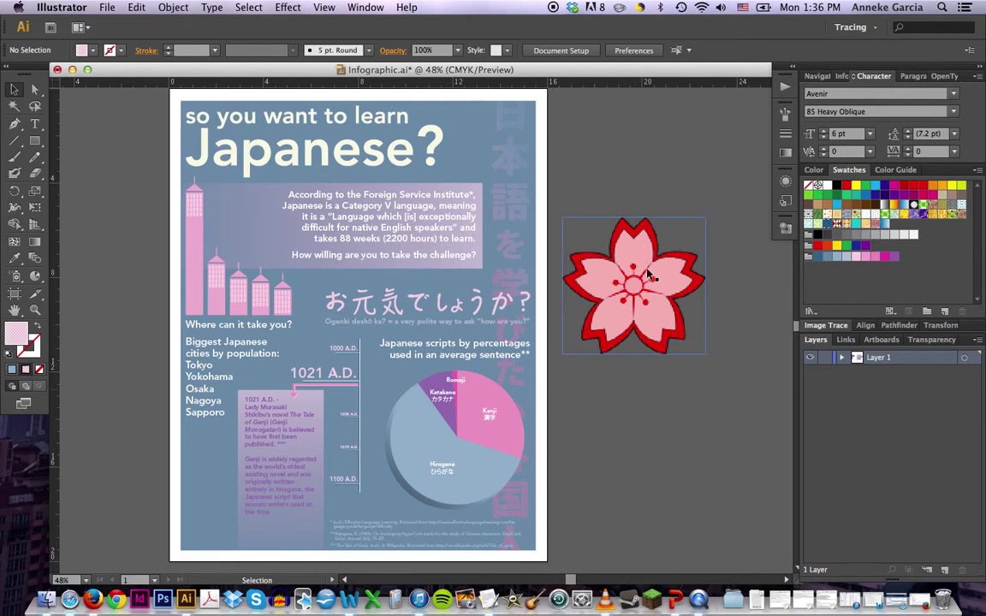
# Step: Show the Image Trace settings and collapse their Advanced options
pyautogui.click(820, 326)
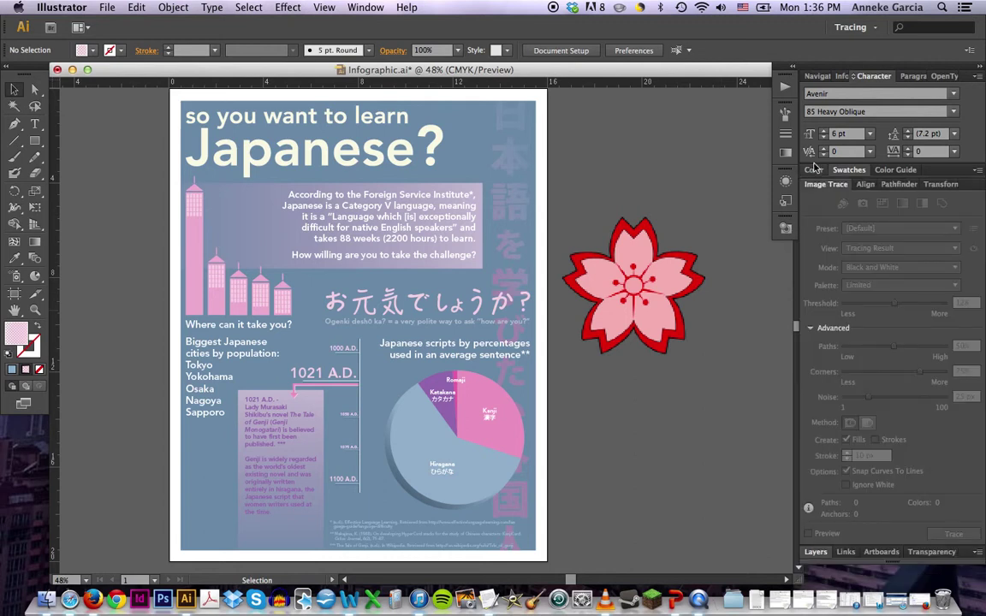
pyautogui.click(367, 7)
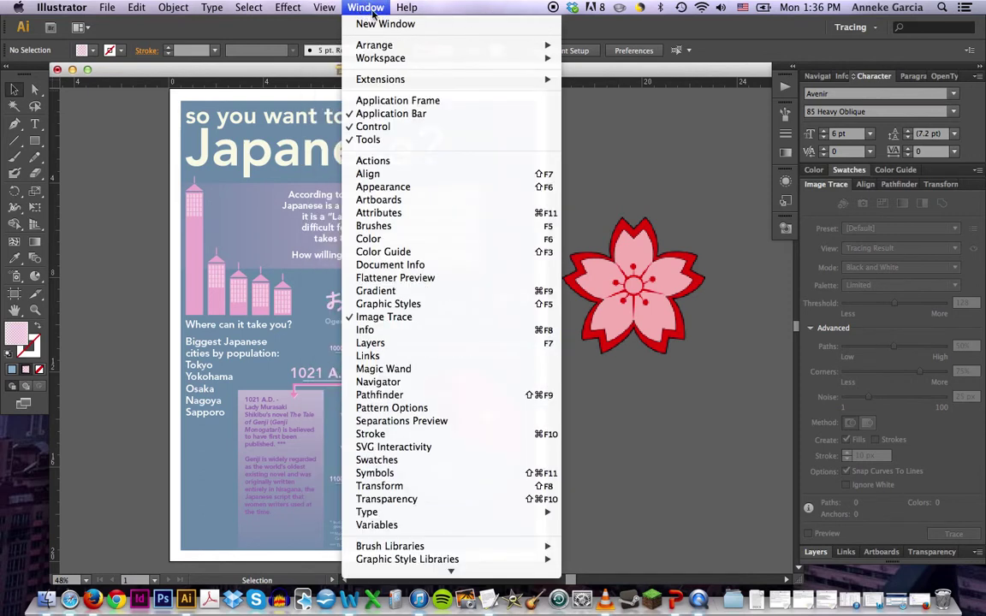
pyautogui.click(325, 7)
pyautogui.click(366, 7)
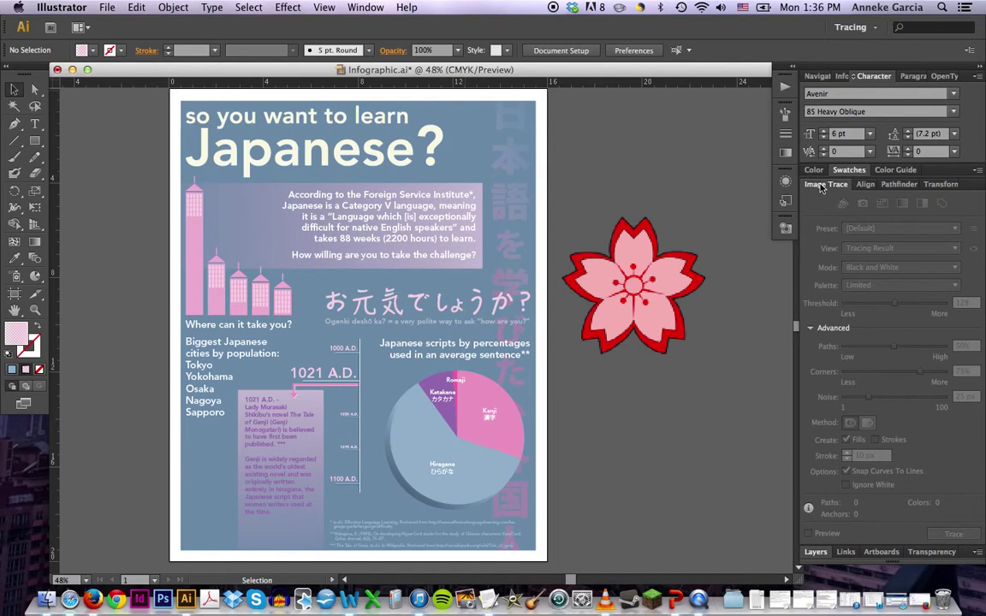
pyautogui.click(810, 329)
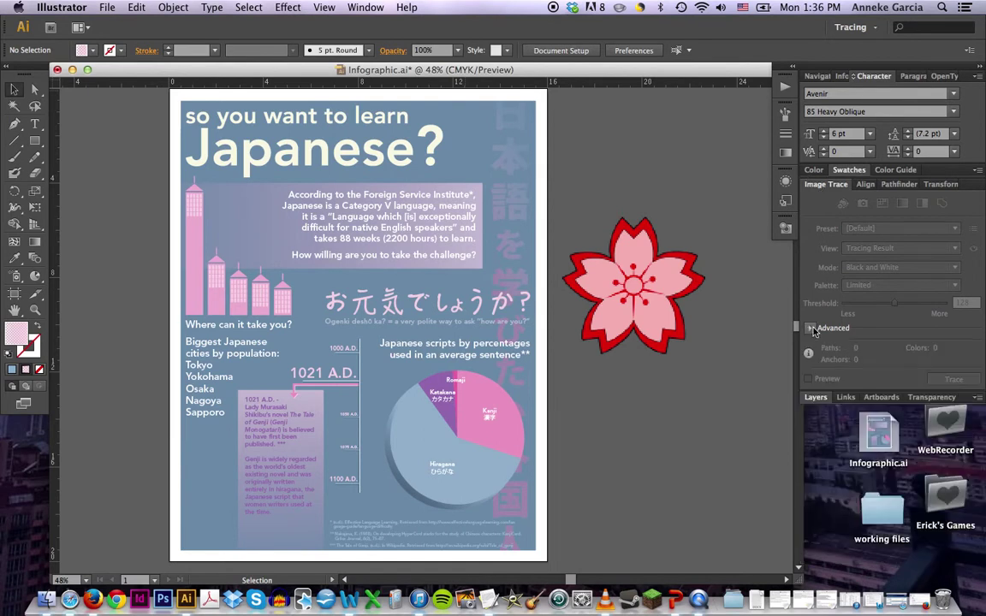
# Step: Select the placed sakura image and trace it with the 3 Colors preset
pyautogui.click(604, 244)
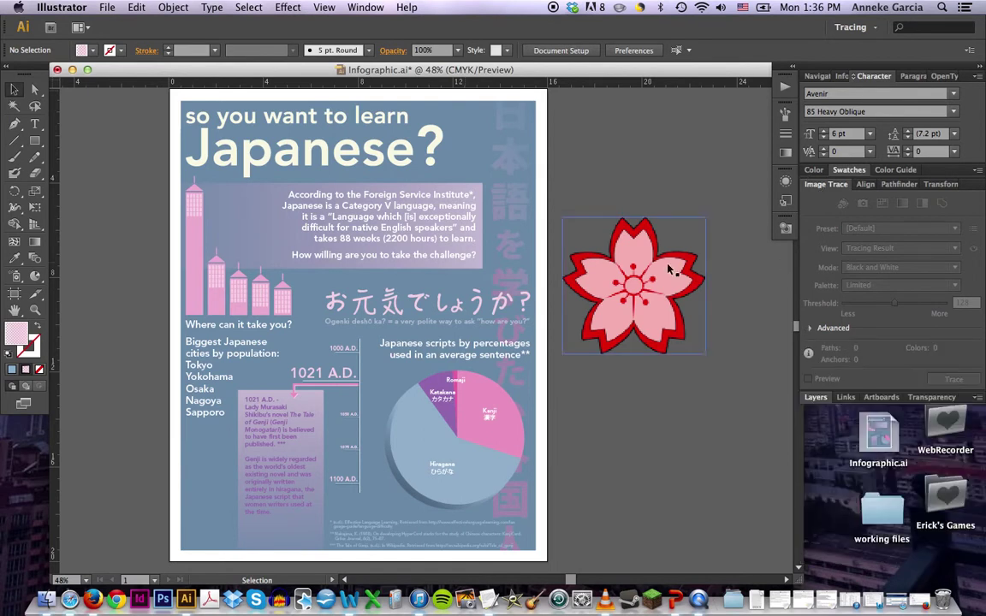
pyautogui.click(670, 272)
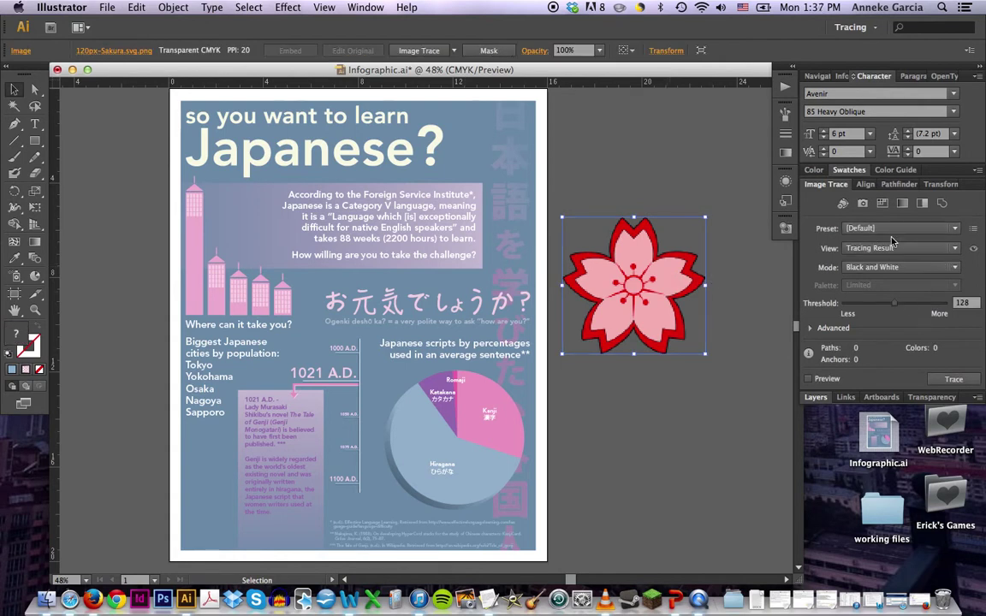
pyautogui.click(879, 229)
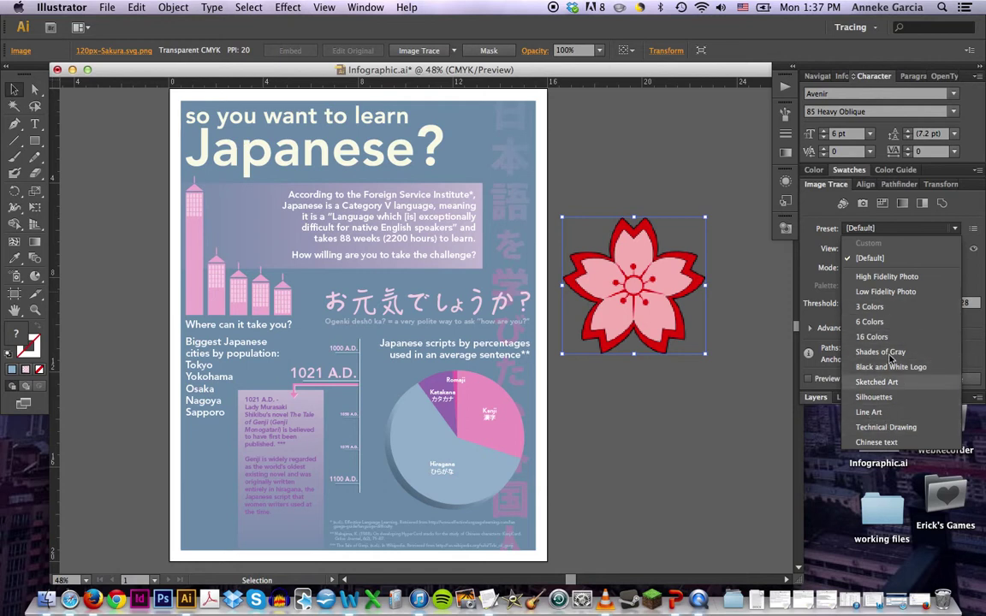
pyautogui.click(890, 306)
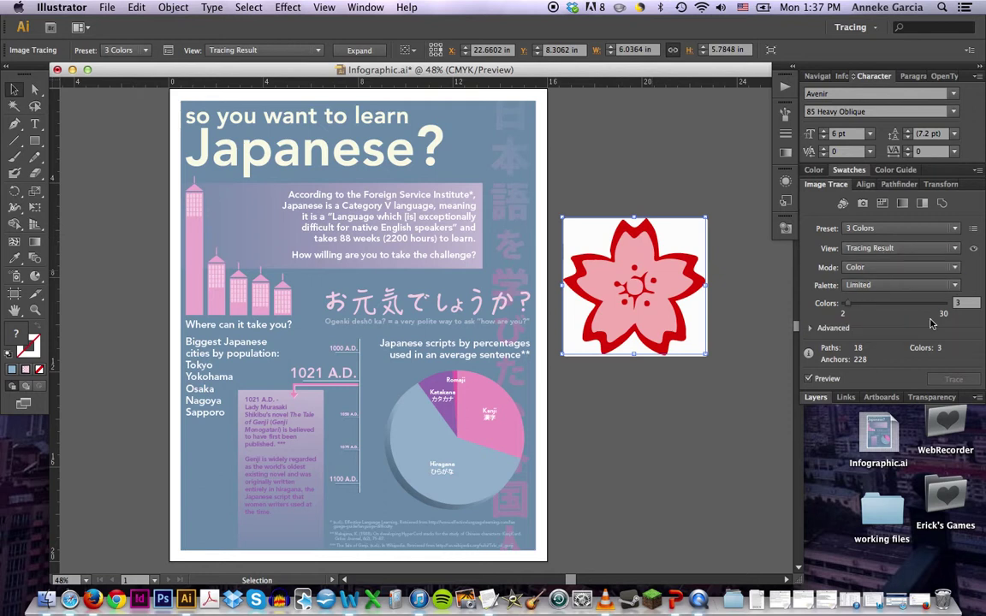
# Step: Try maximum color counts of 5, 20 and 30 for the sakura trace, toggling its preview off and on
pyautogui.click(959, 303)
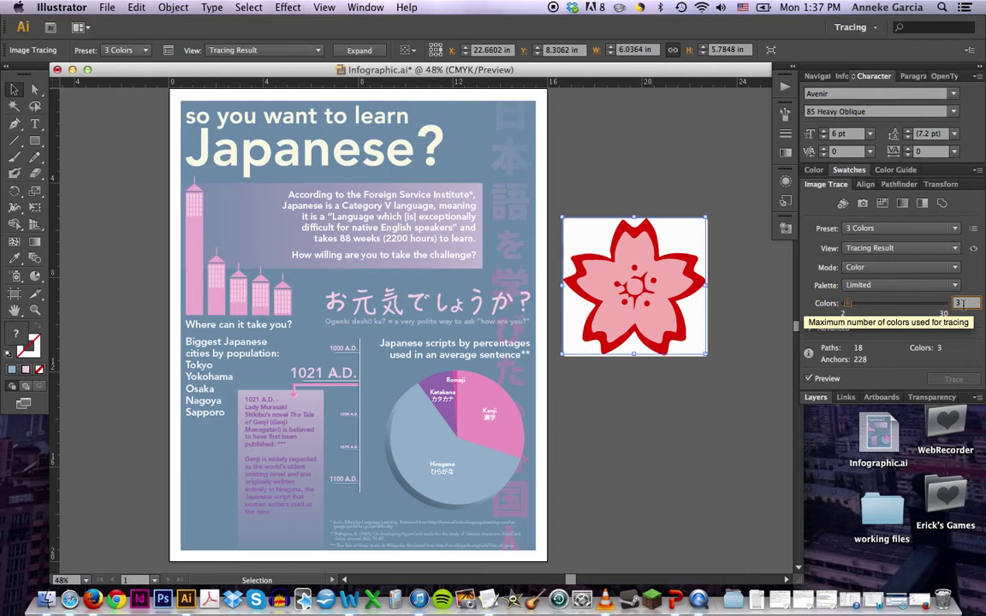
pyautogui.write('5')
pyautogui.press('Return')
pyautogui.press('Up')
pyautogui.write('20')
pyautogui.press('Return')
pyautogui.write('30')
pyautogui.press('Return')
pyautogui.click(809, 380)
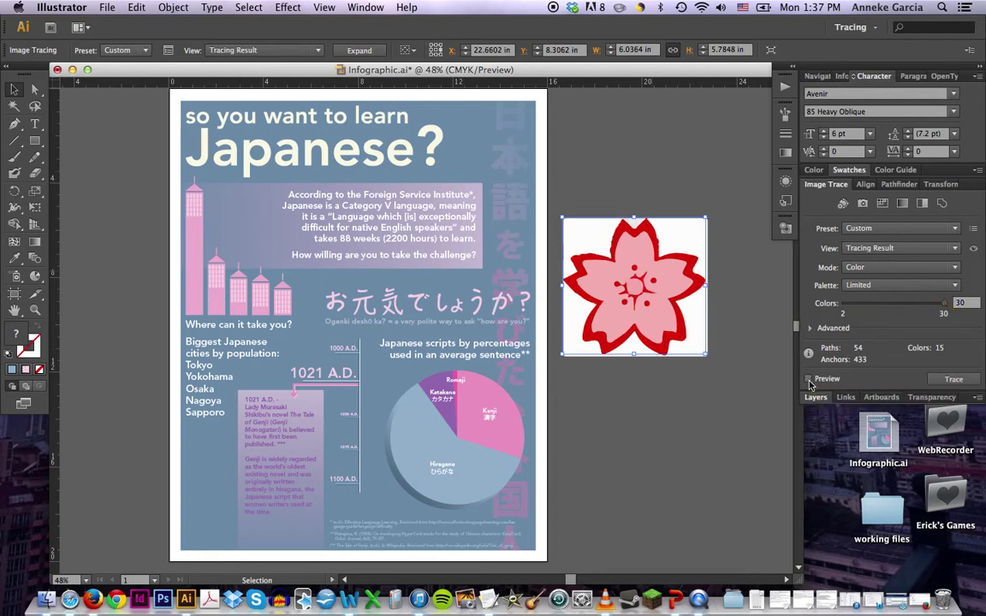
pyautogui.click(809, 380)
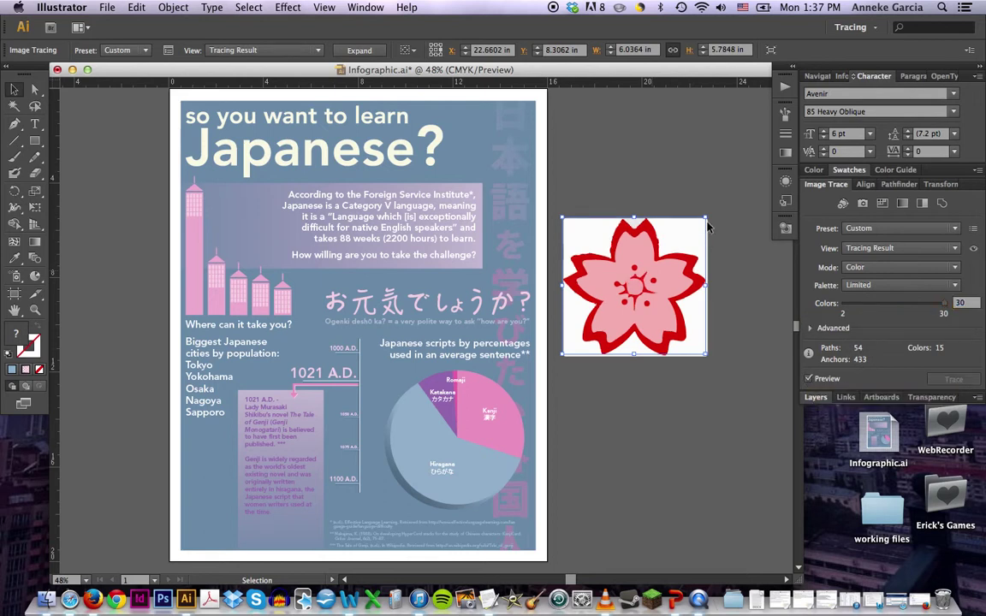
# Step: Set the maximum number of colors for the sakura trace to 3
pyautogui.click(967, 304)
pyautogui.write('3')
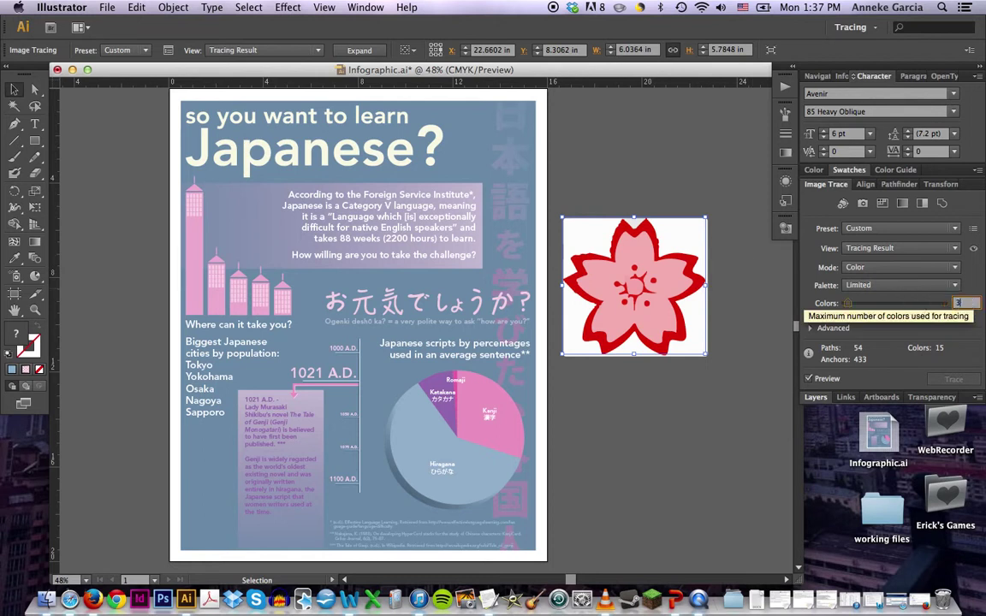
pyautogui.press('Return')
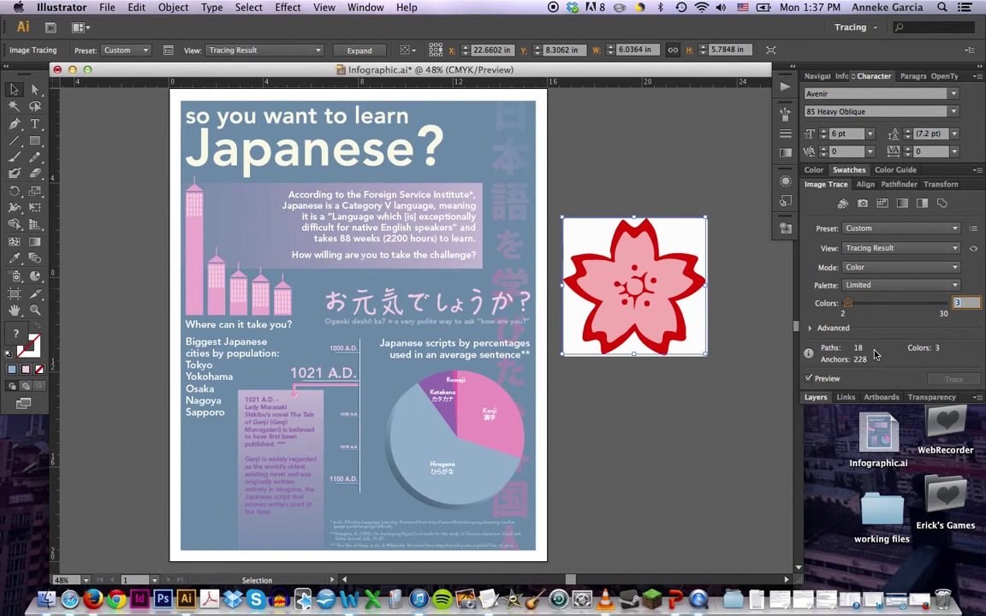
# Step: Refine the sakura trace with Ignore White on, Paths at 72%, Corners at 100% and Noise at 6 px
pyautogui.click(810, 329)
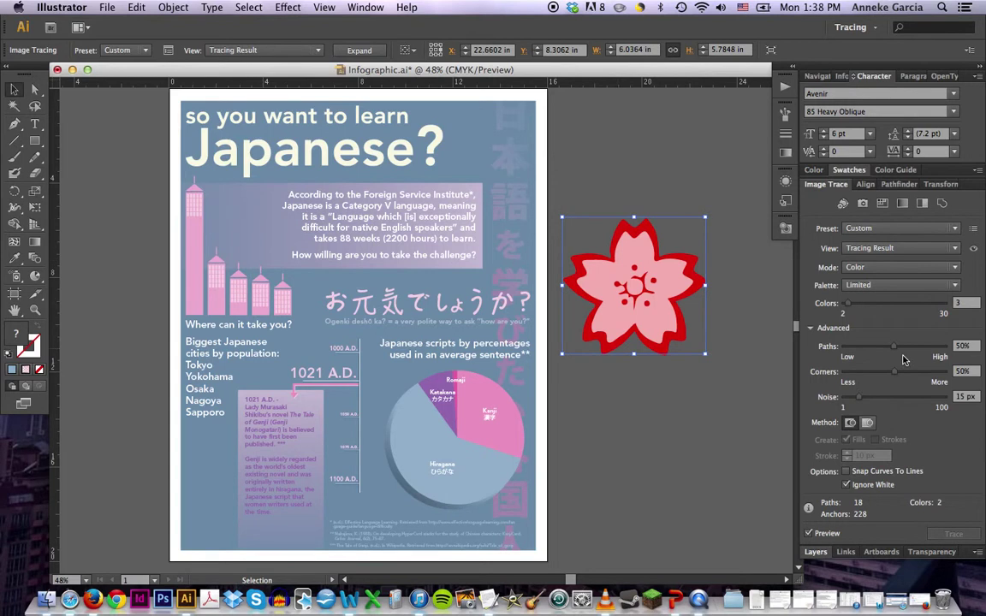
pyautogui.moveTo(897, 348); pyautogui.dragTo(918, 350)
pyautogui.moveTo(896, 373); pyautogui.dragTo(925, 373)
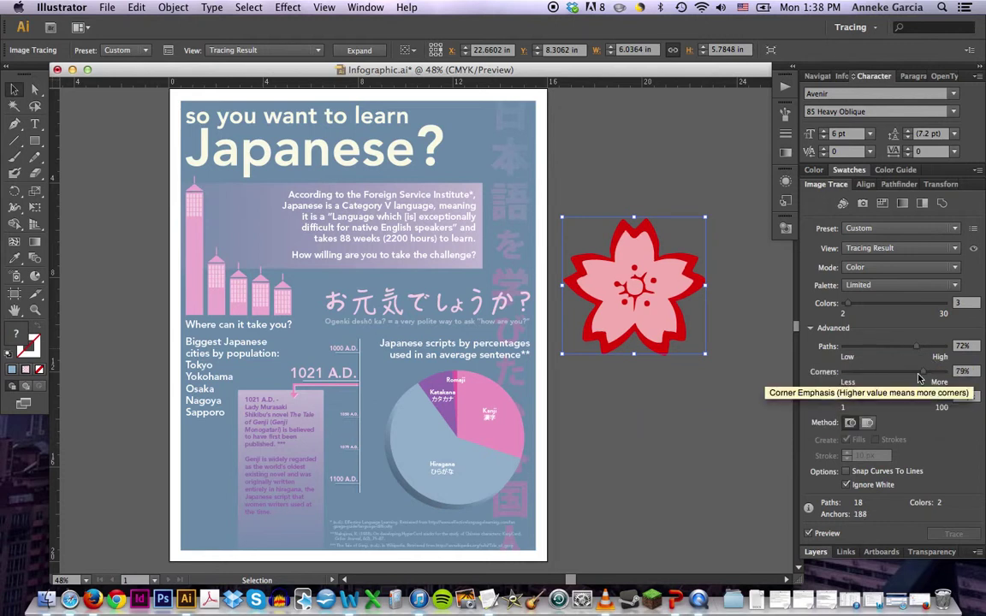
pyautogui.moveTo(925, 374); pyautogui.dragTo(947, 374)
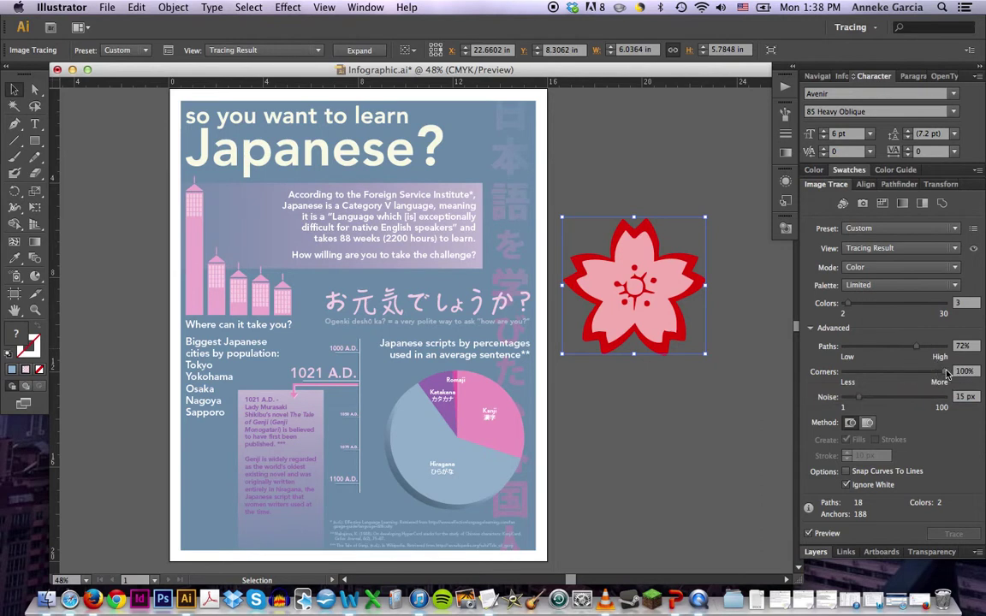
pyautogui.moveTo(858, 397); pyautogui.dragTo(847, 401)
pyautogui.click(809, 534)
pyautogui.click(953, 535)
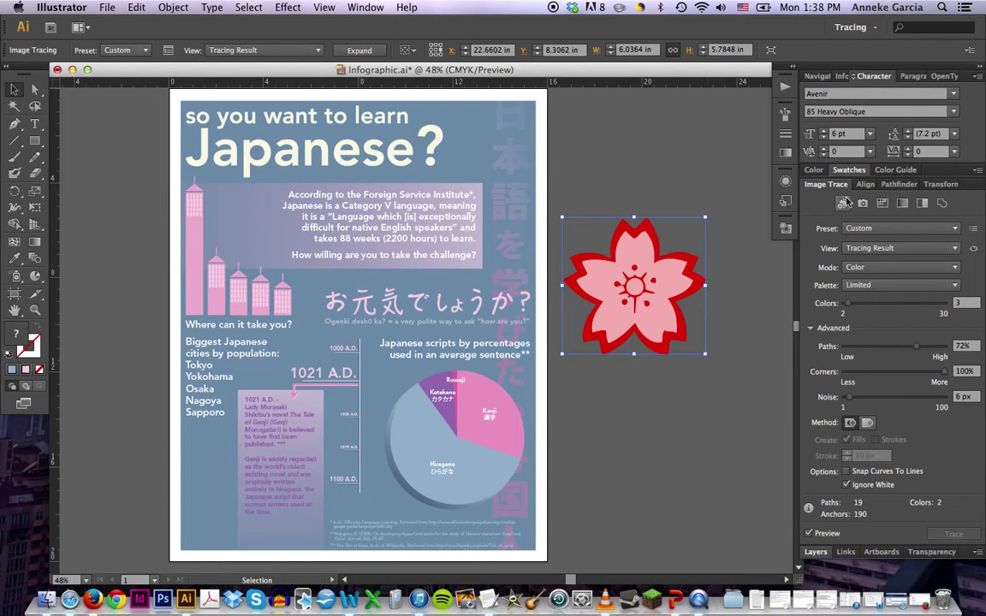
# Step: Bring up the color swatches and expand the sakura image trace into editable vector paths
pyautogui.click(846, 171)
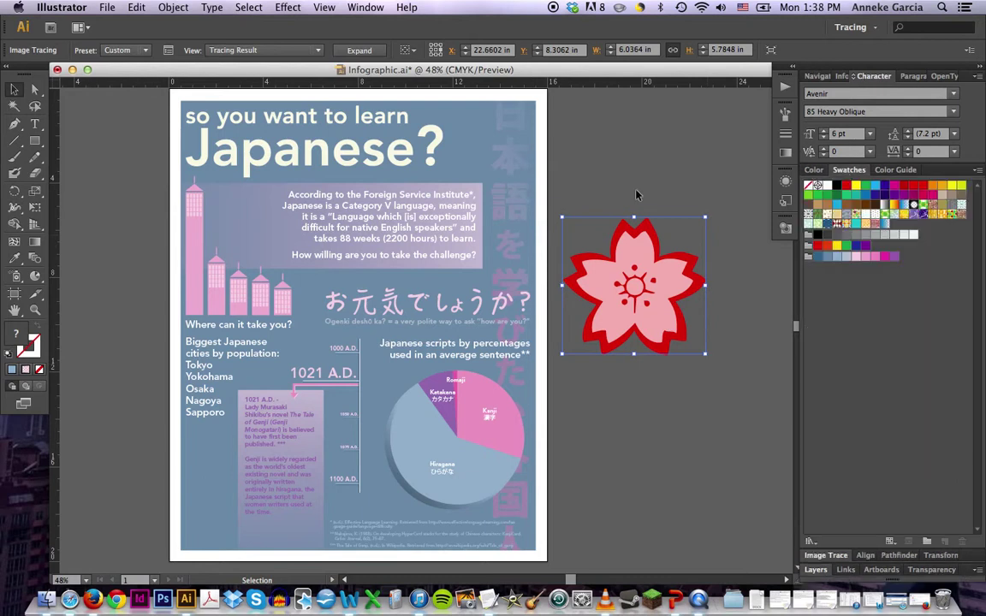
pyautogui.click(572, 170)
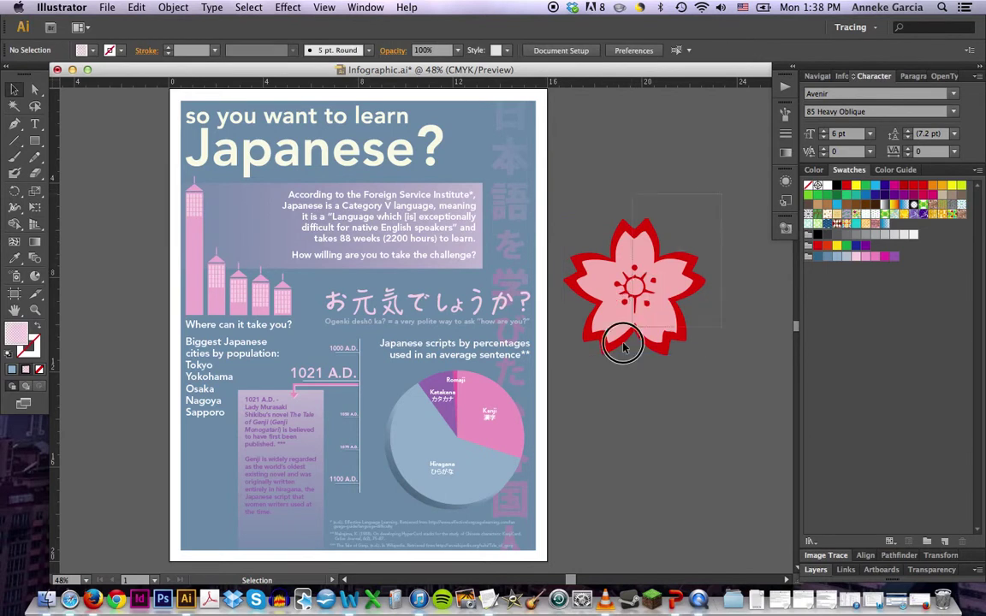
pyautogui.click(595, 338)
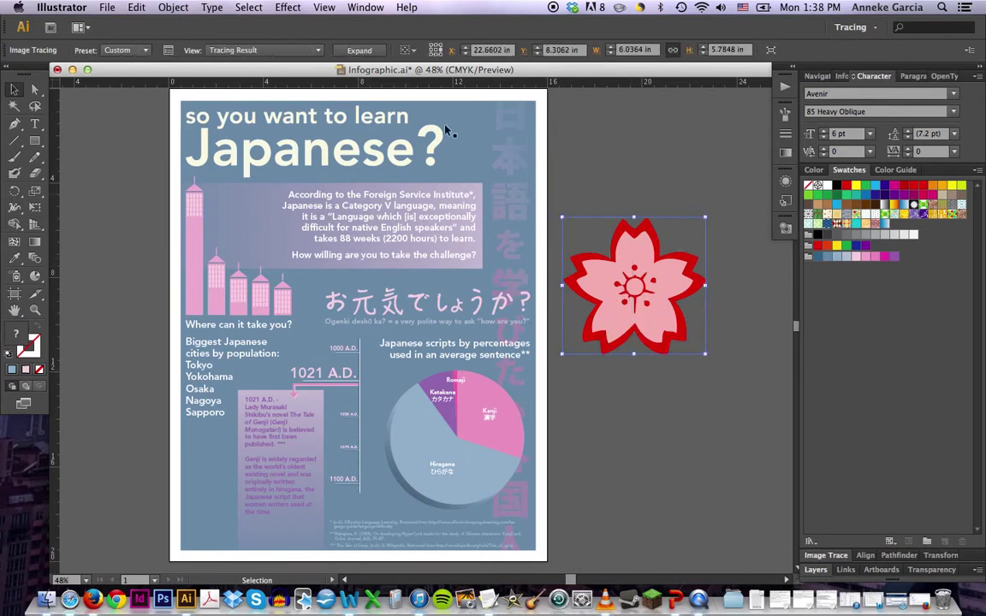
pyautogui.click(174, 8)
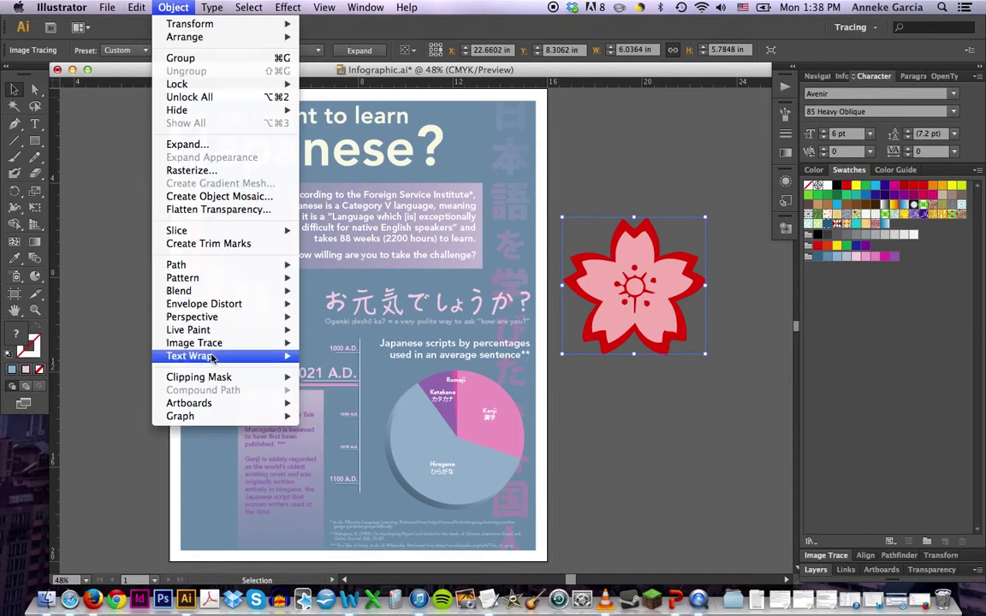
pyautogui.moveTo(211, 350)
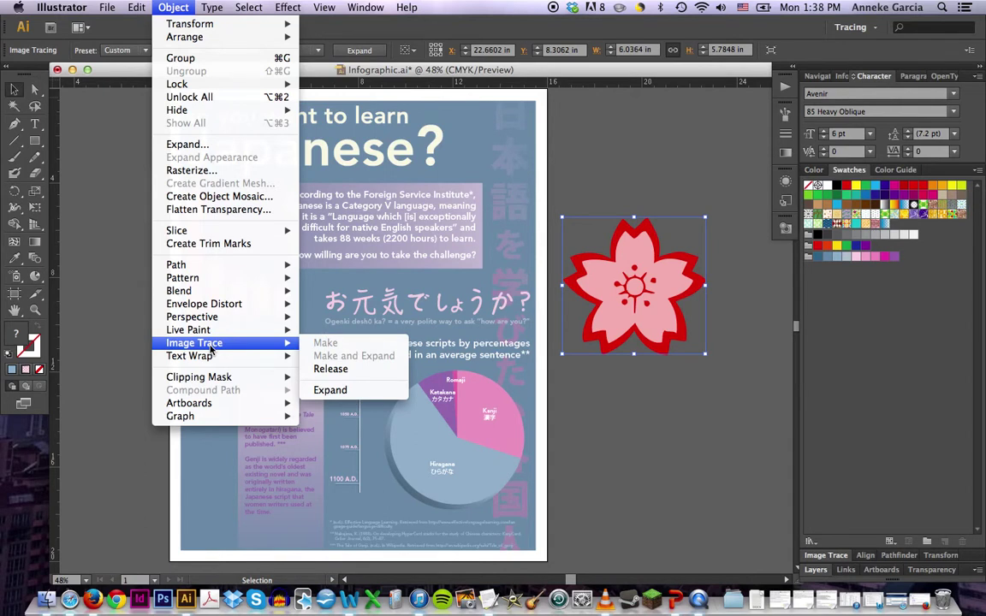
pyautogui.click(331, 390)
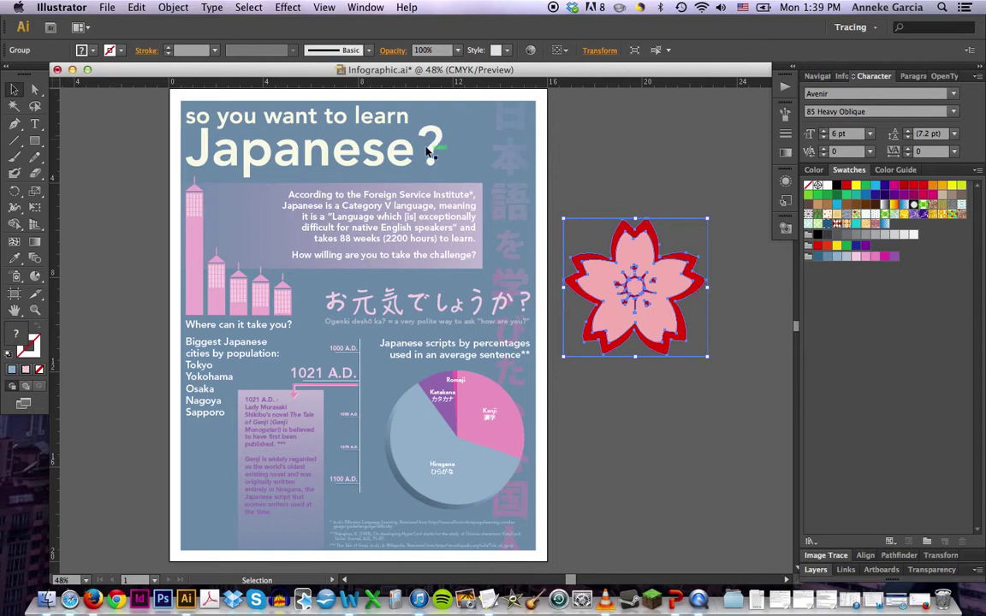
# Step: Ungroup the expanded sakura artwork so that its shapes can be selected separately
pyautogui.click(173, 8)
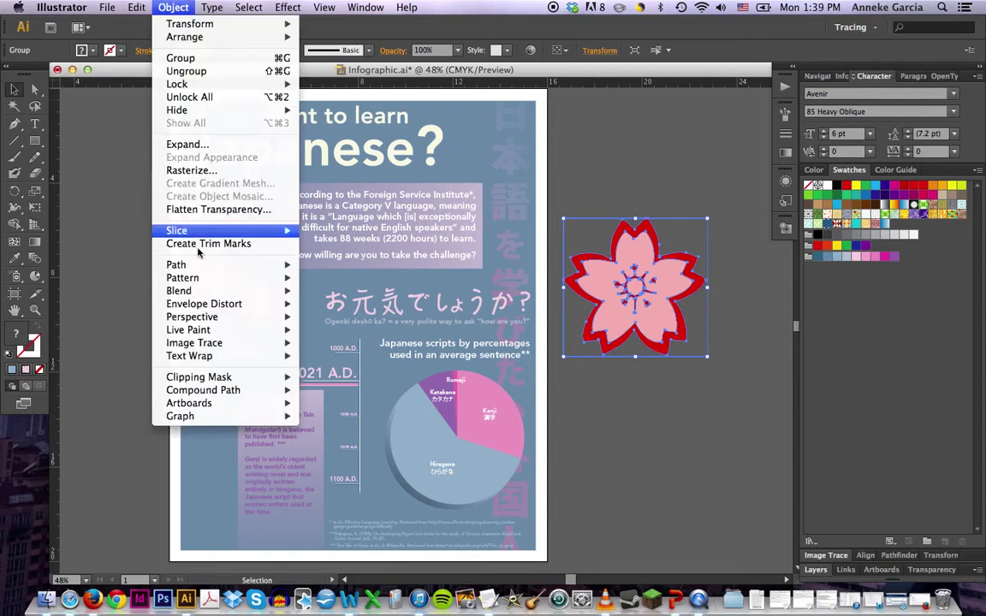
pyautogui.click(203, 72)
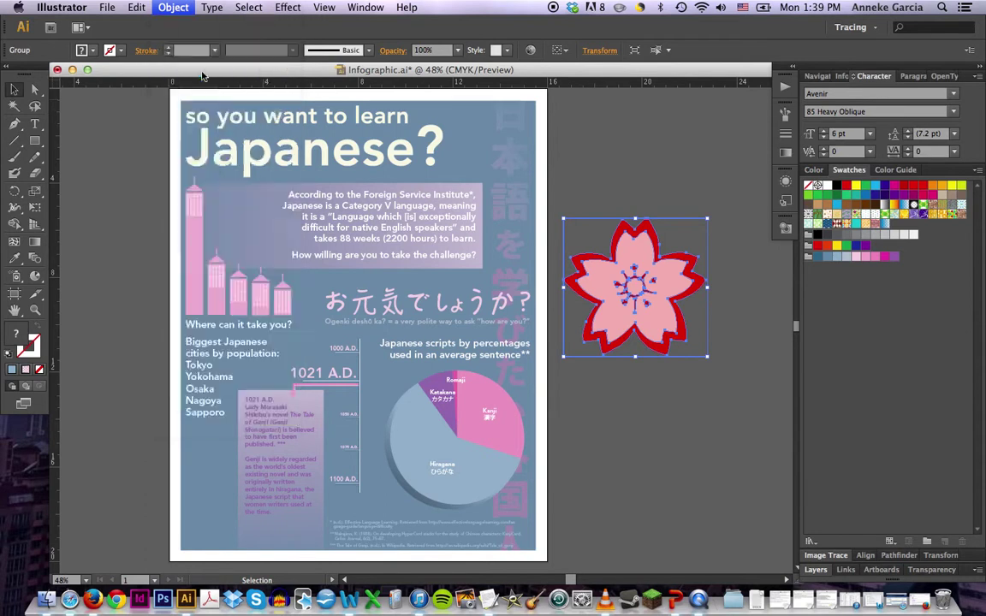
pyautogui.click(660, 154)
pyautogui.click(647, 224)
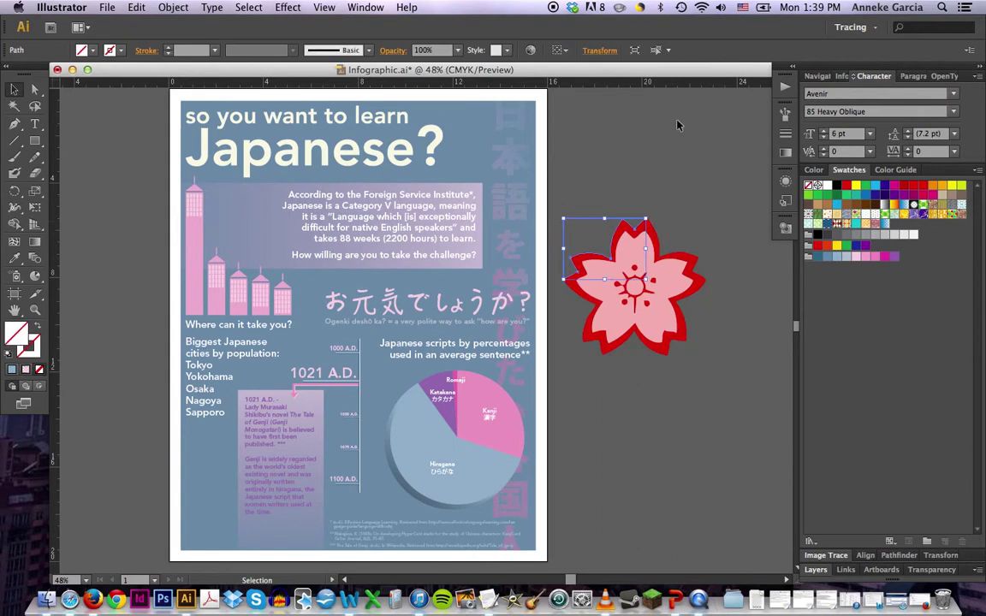
pyautogui.click(608, 107)
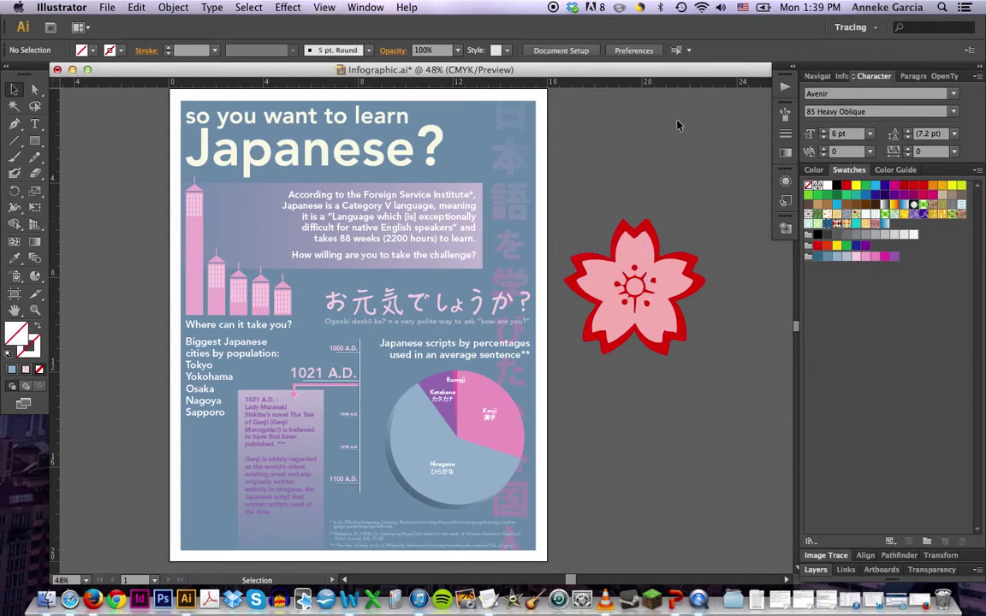
# Step: Fill the sakura's red outer petal outline with the pink swatch C=3 M=52 Y=0 K=0
pyautogui.click(669, 224)
pyautogui.click(669, 224)
pyautogui.click(644, 231)
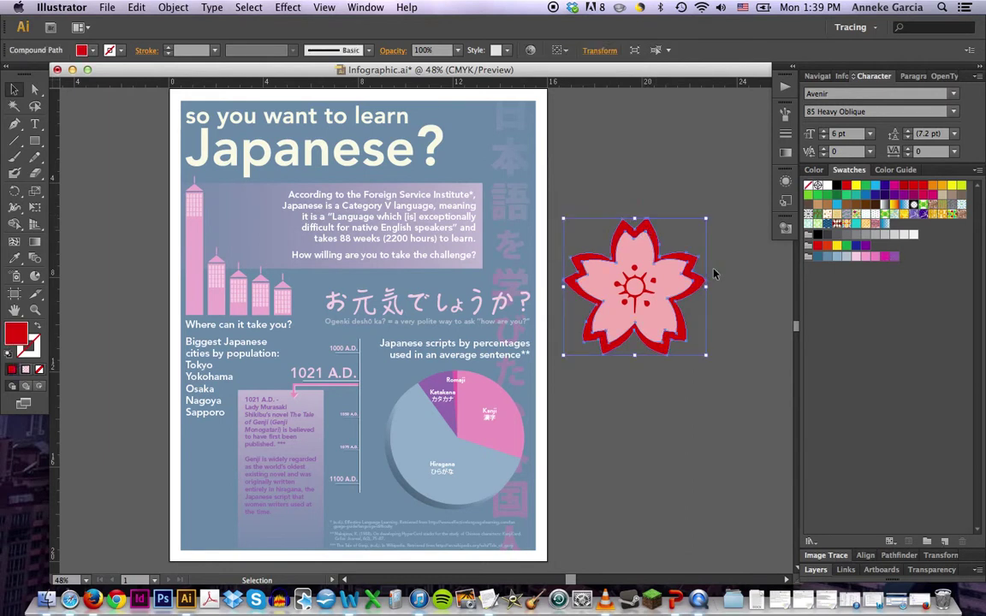
pyautogui.click(875, 257)
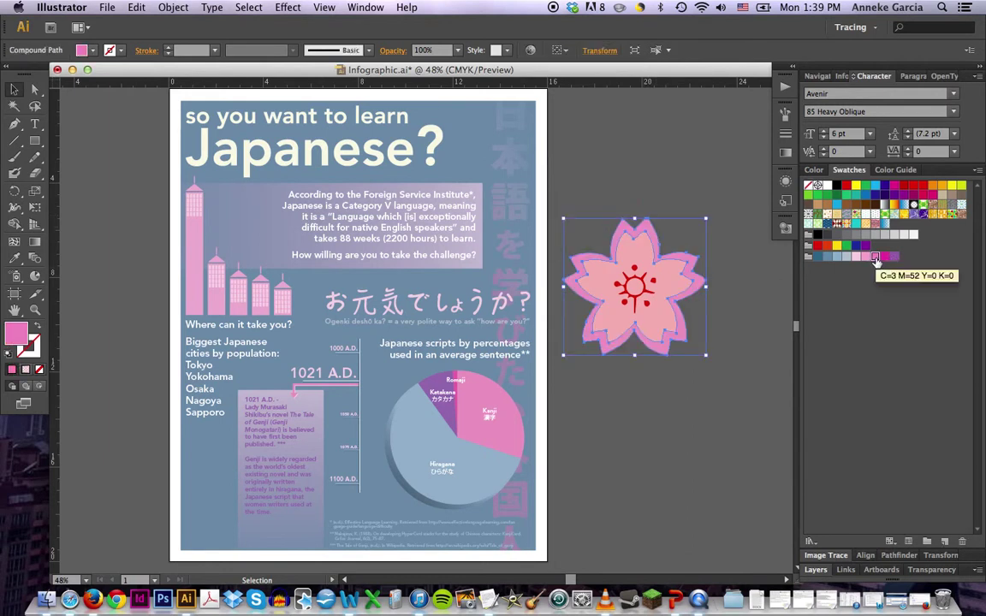
# Step: Fill the sakura's light pink inner petals and the small circle at its center with white
pyautogui.click(603, 246)
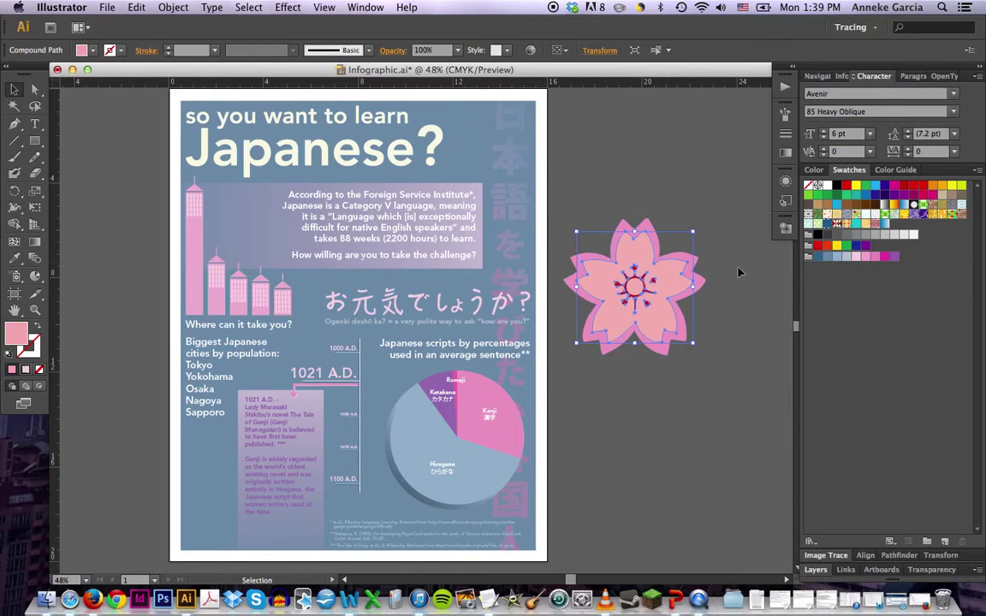
pyautogui.click(828, 185)
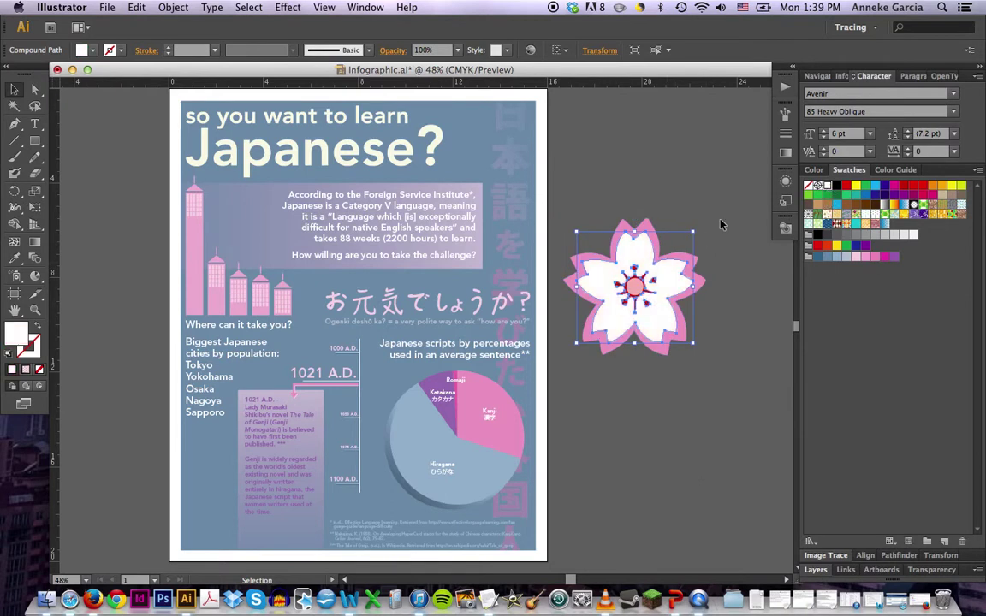
pyautogui.click(630, 209)
pyautogui.click(634, 286)
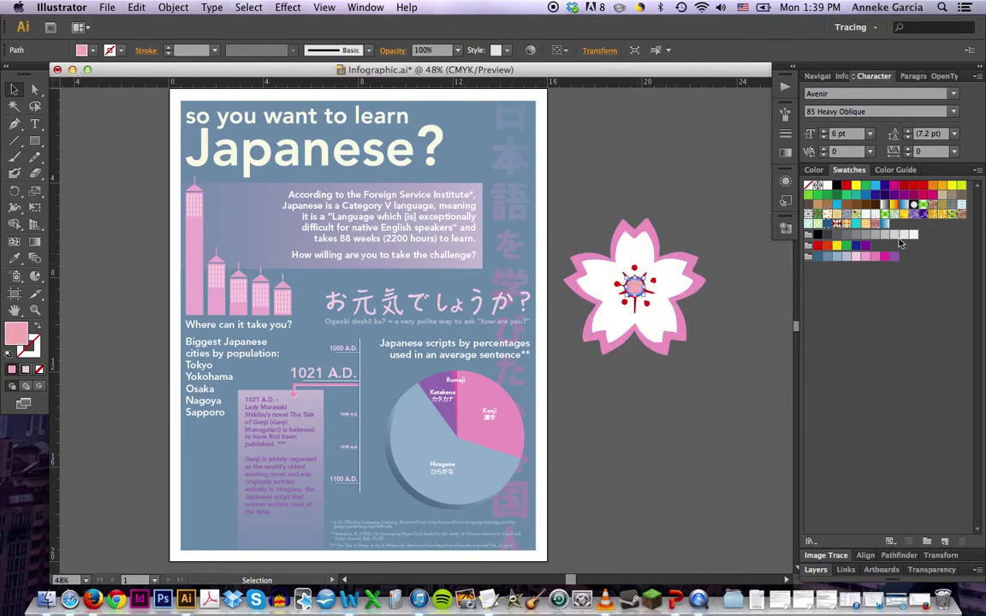
pyautogui.click(827, 185)
pyautogui.click(711, 193)
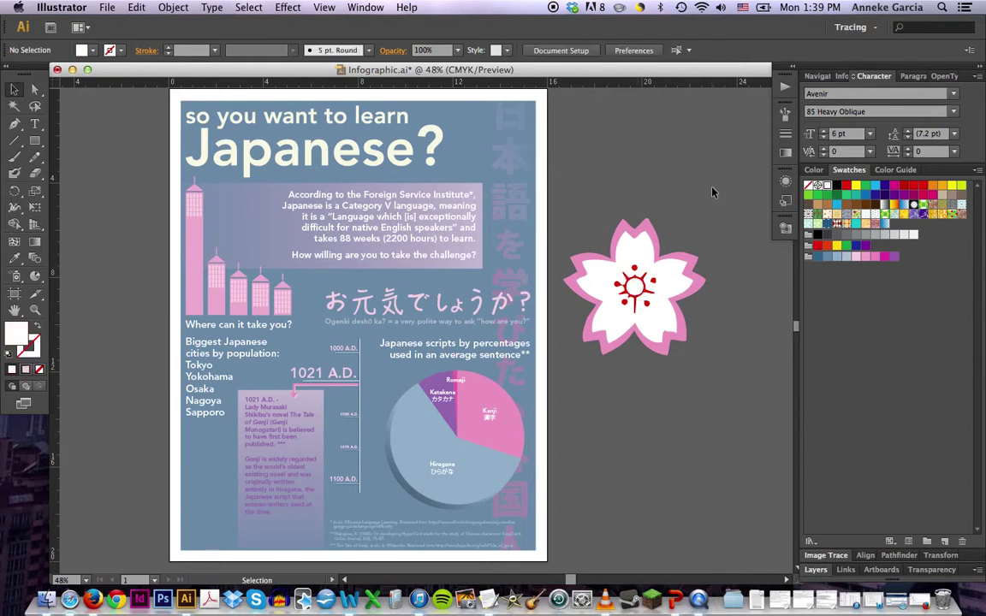